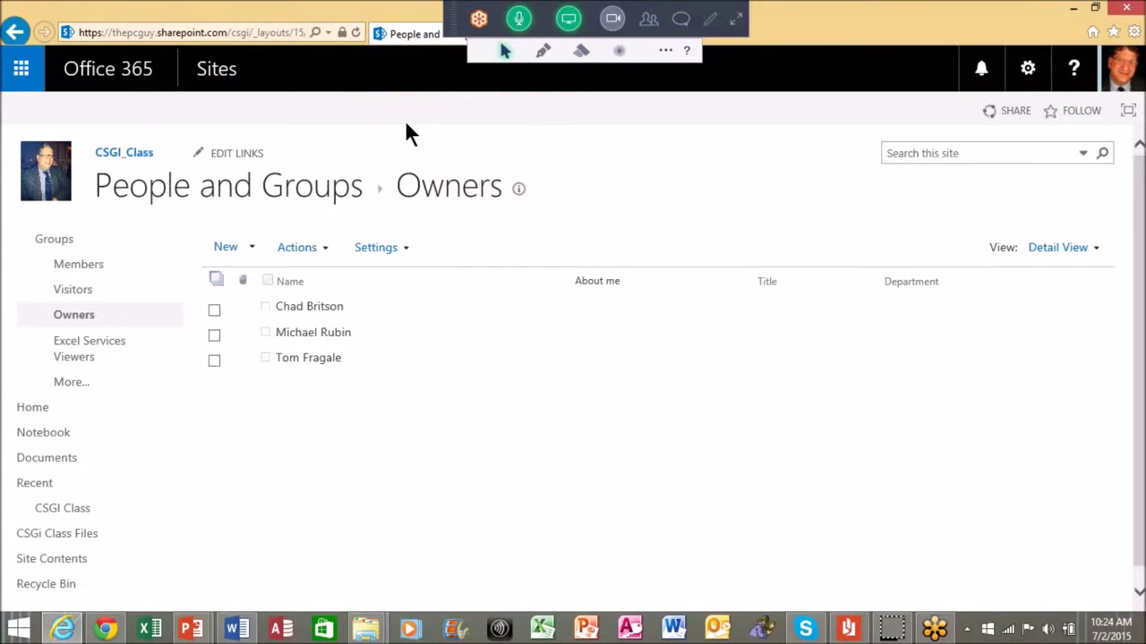
Go to the CSGI_Class site home page from the Owners group list
click(130, 159)
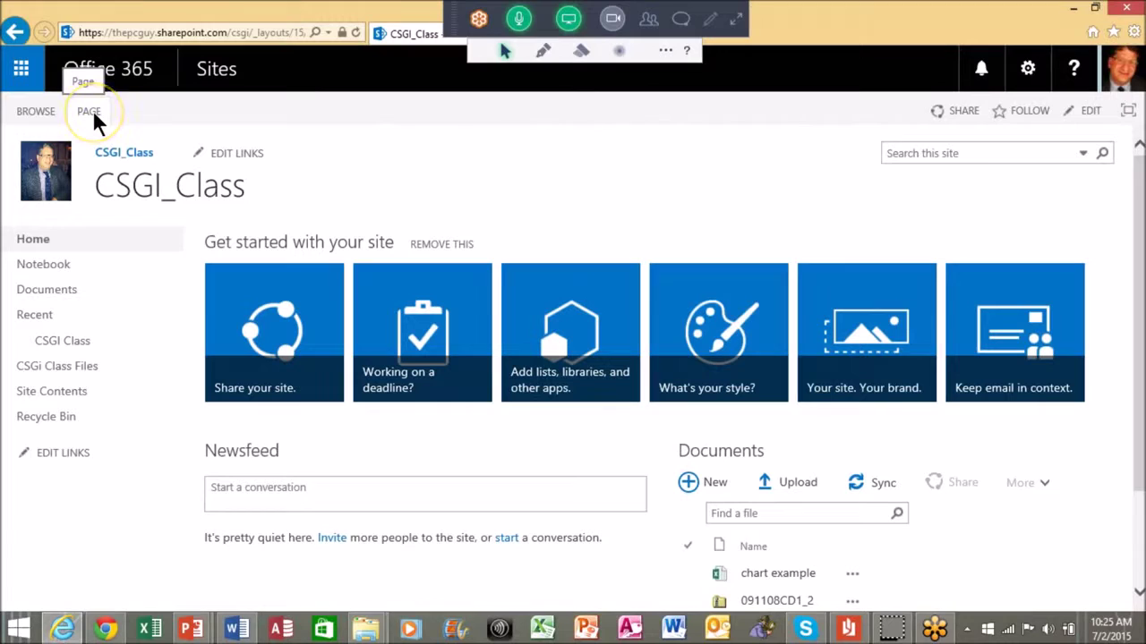
Switch the CSGI_Class home page into edit mode from the PAGE ribbon
click(92, 113)
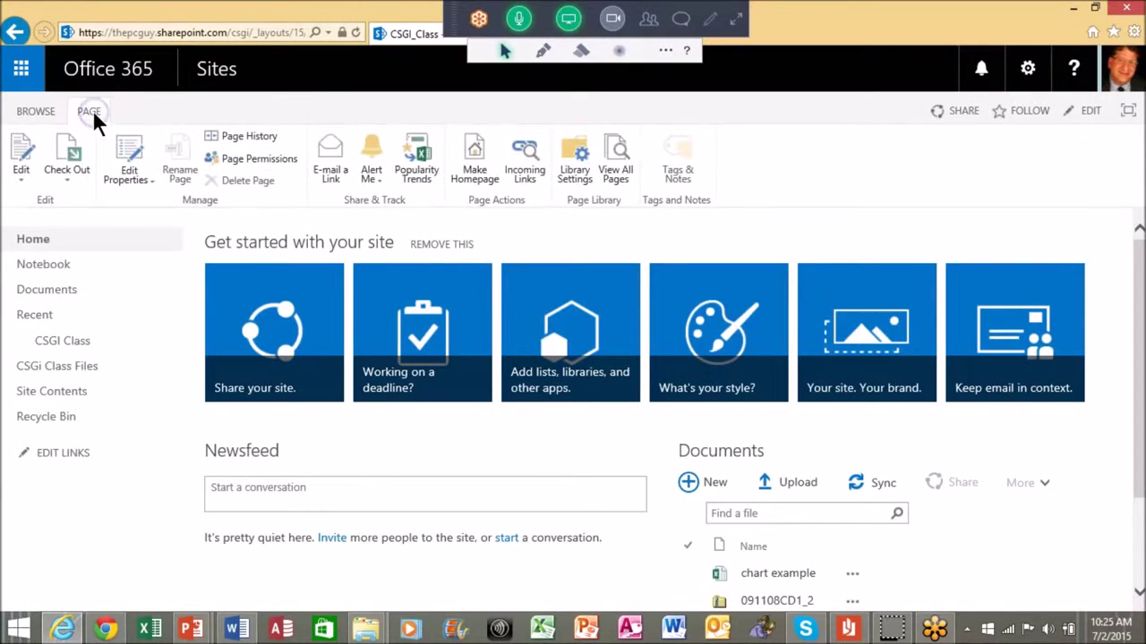
click(27, 154)
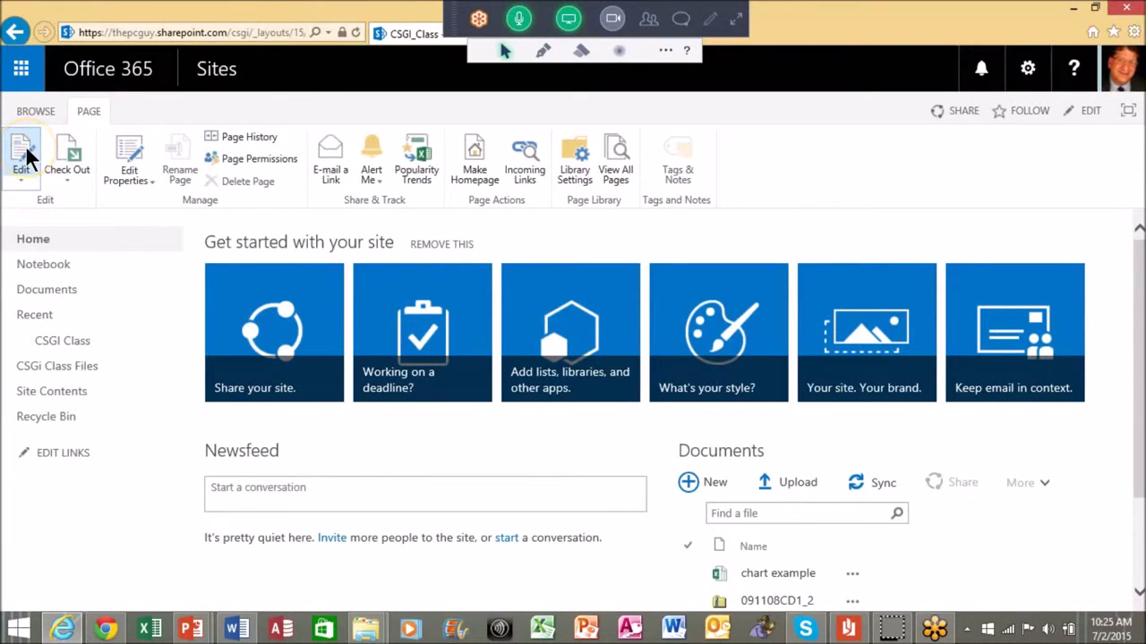
click(73, 155)
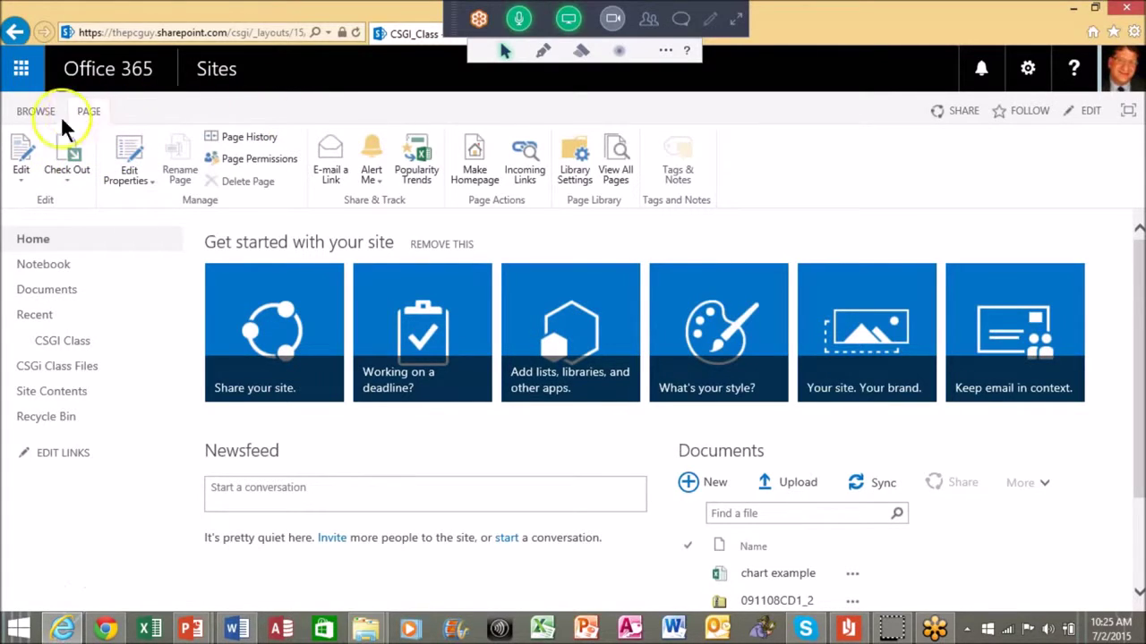
click(19, 160)
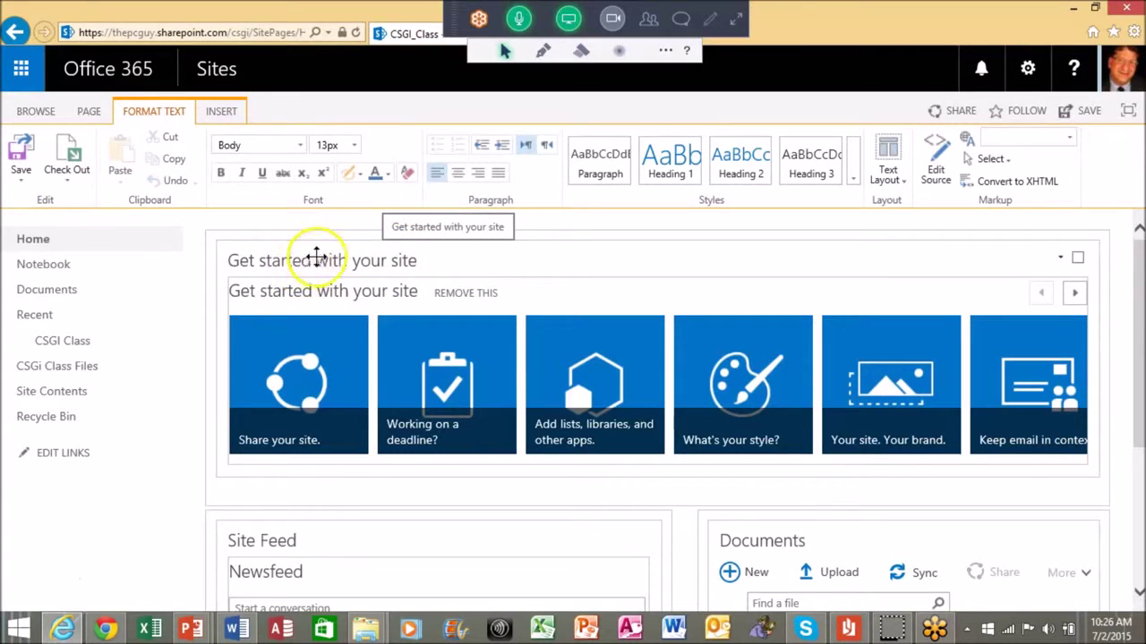
Delete the 'Get started with your site' web part from the home page
click(417, 259)
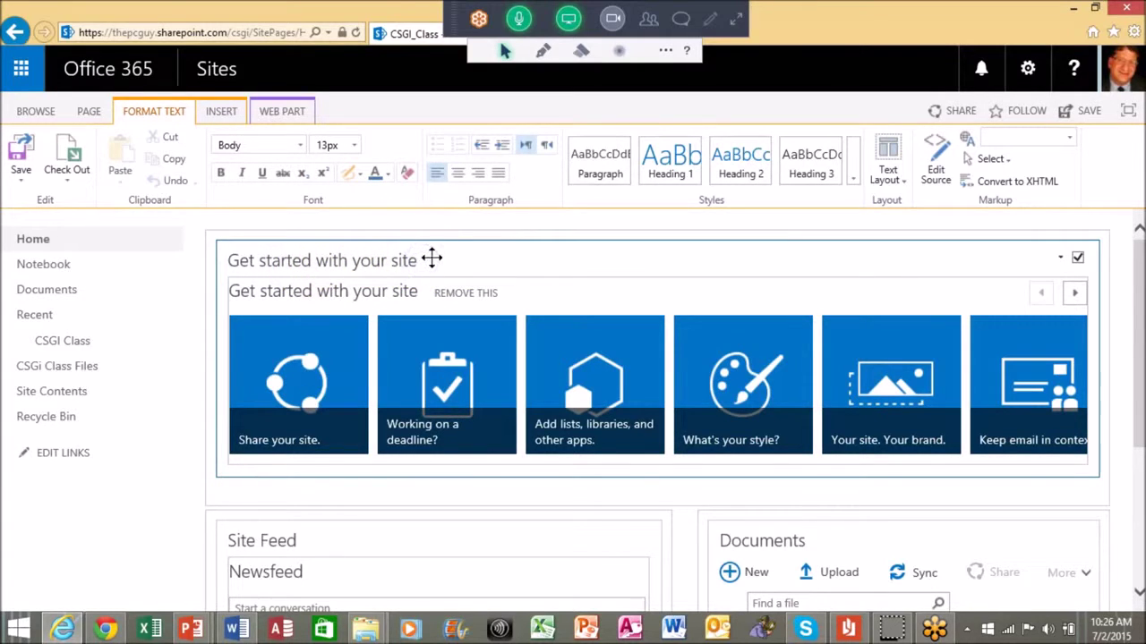
drag(420, 258, 420, 257)
key(Delete)
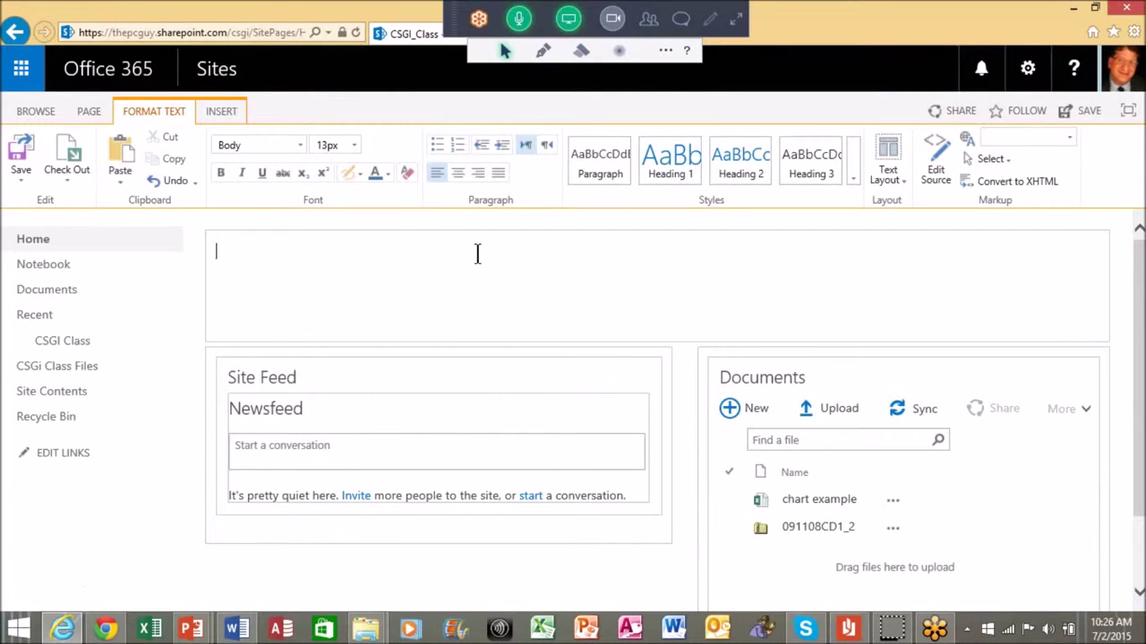
Add 'Welcome to our CSGI Sharepoint Home Page' centered at 24pt, followed by an empty line
text(Welcome to our CSGI Share)
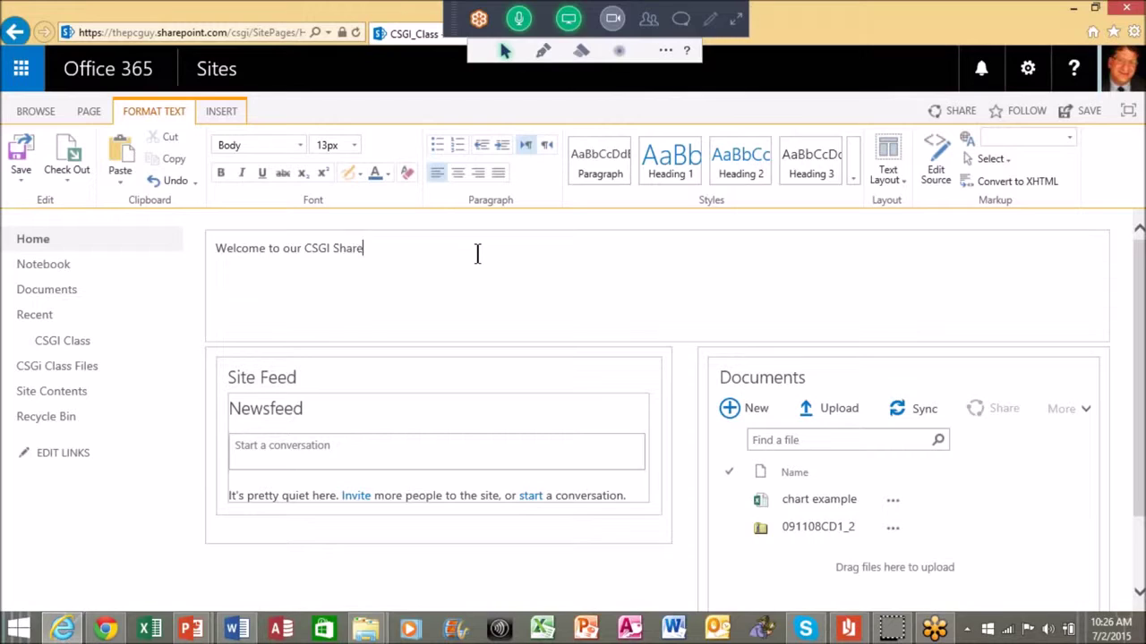
text(point Home Page)
triple_click(477, 254)
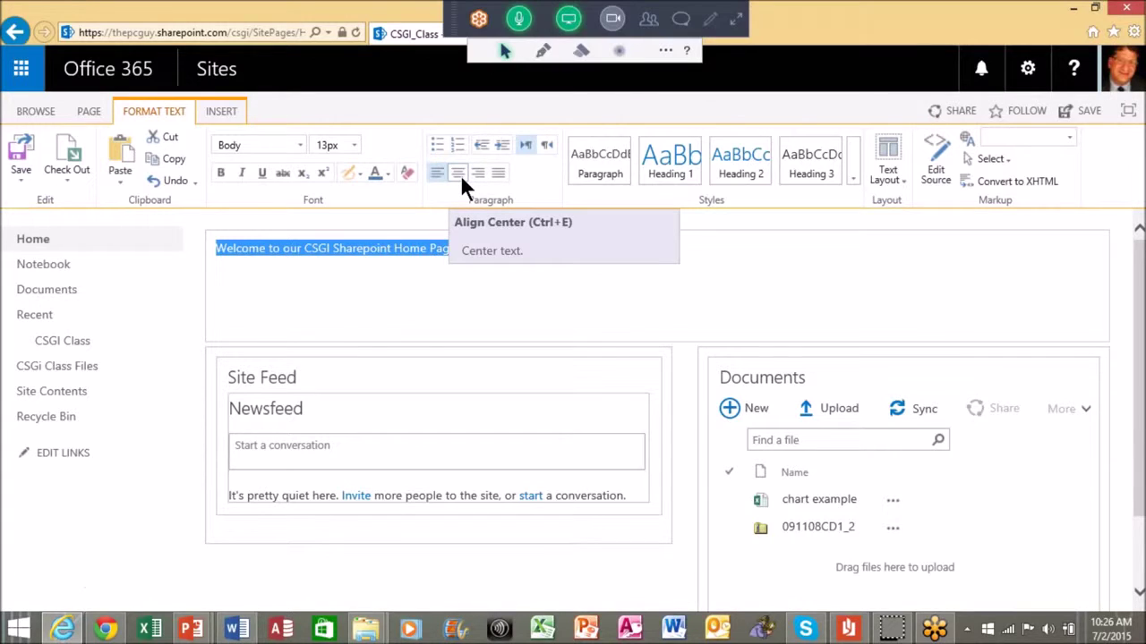
click(460, 173)
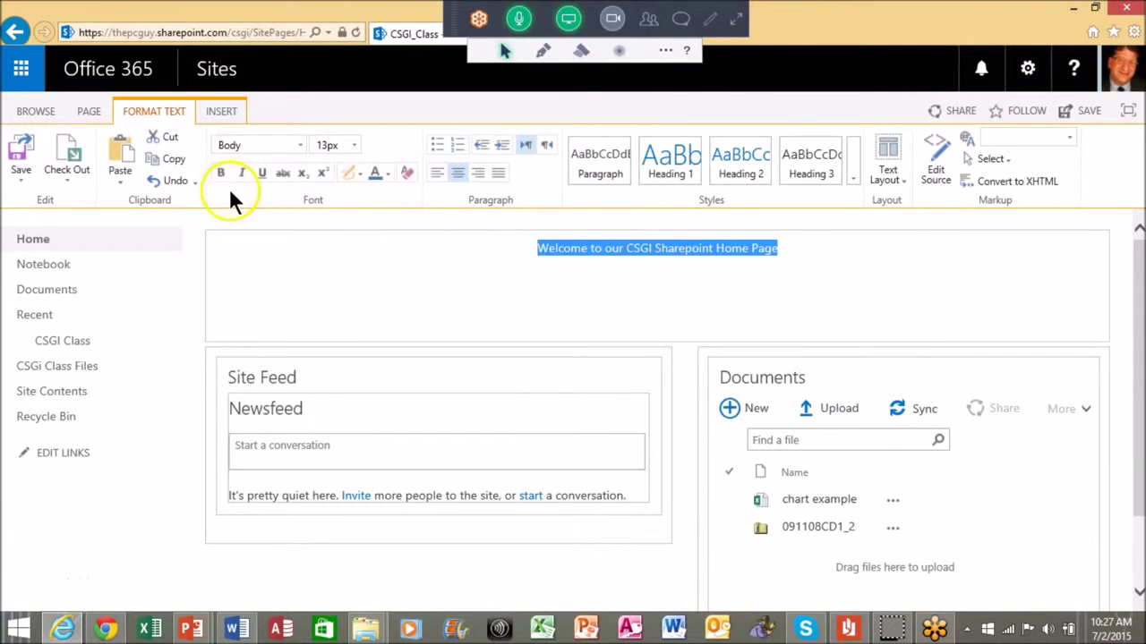
click(356, 145)
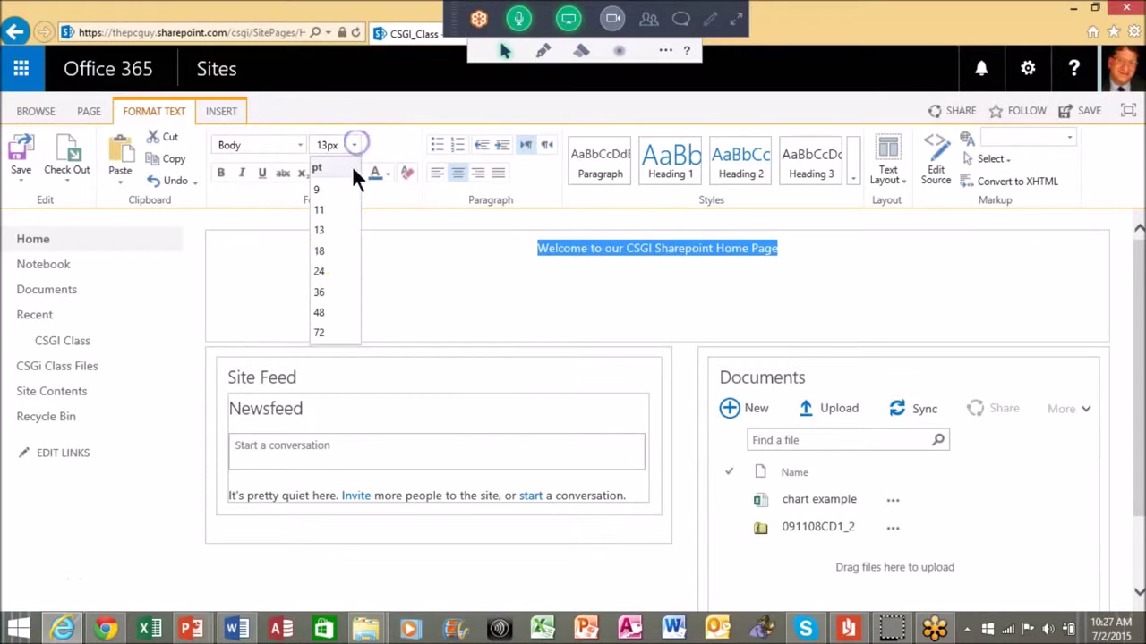
click(334, 262)
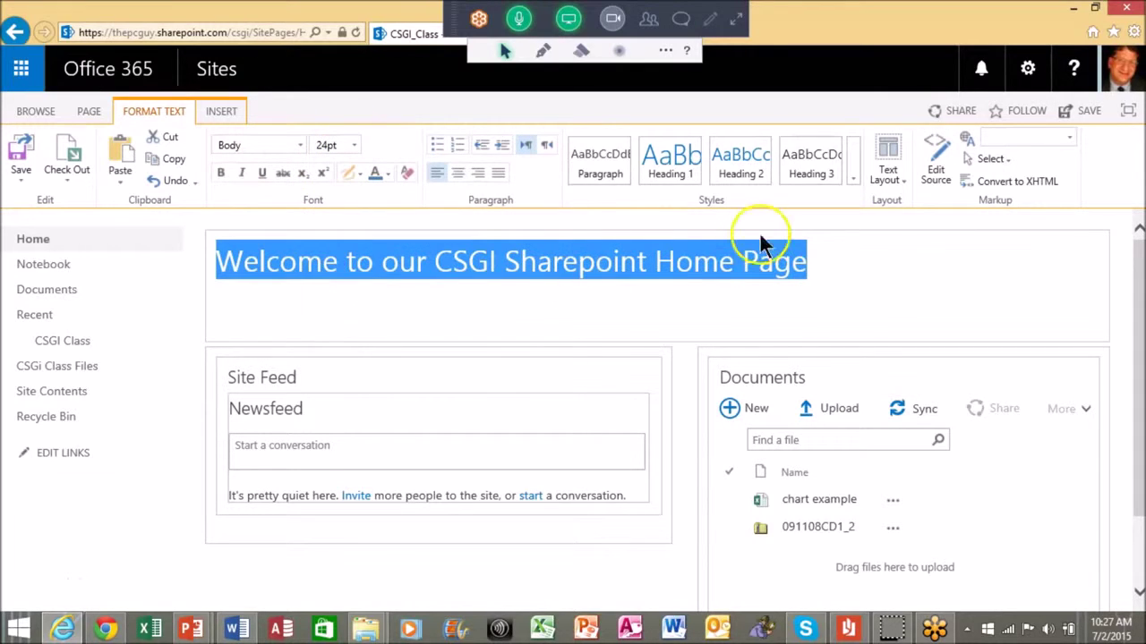
click(457, 173)
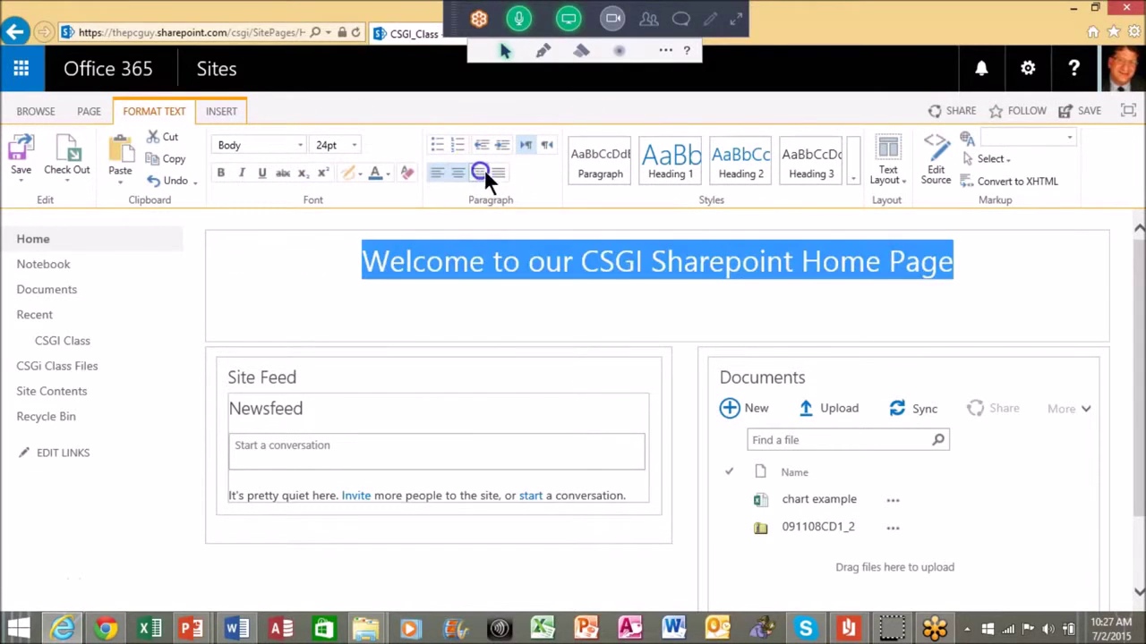
click(989, 264)
key(Return)
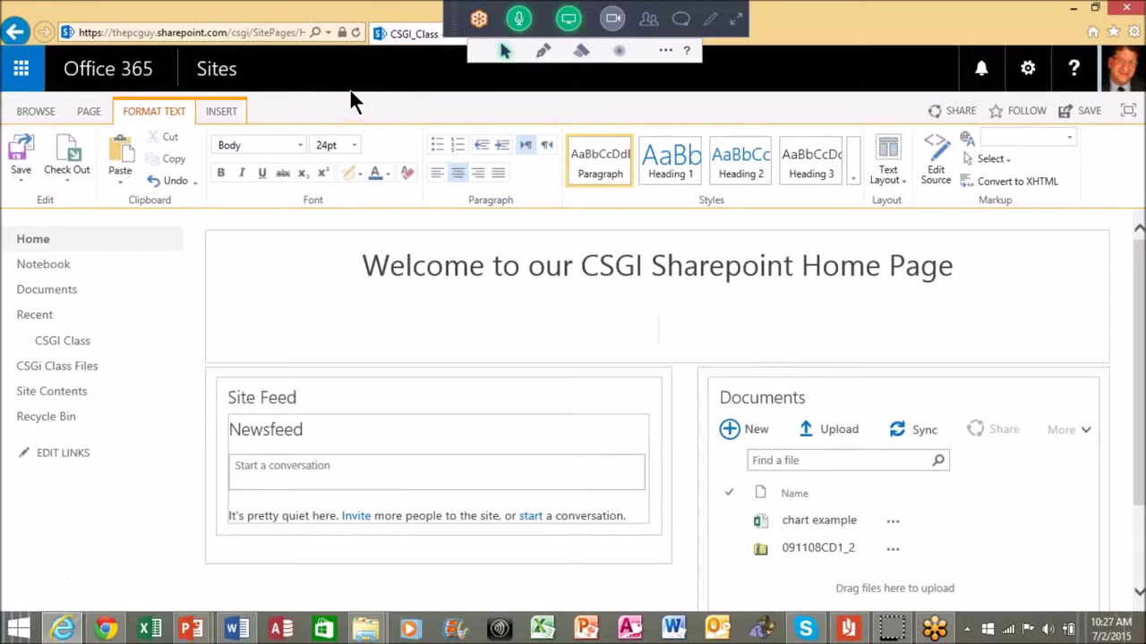
Start inserting a picture From Computer using the INSERT tab's Picture menu
click(220, 111)
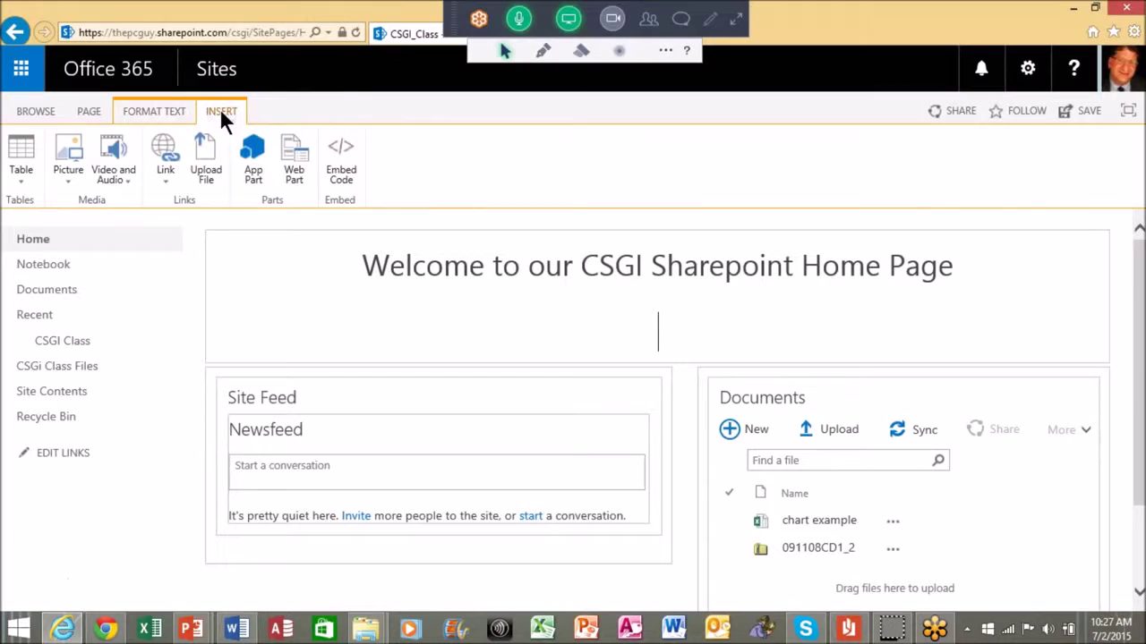
click(12, 183)
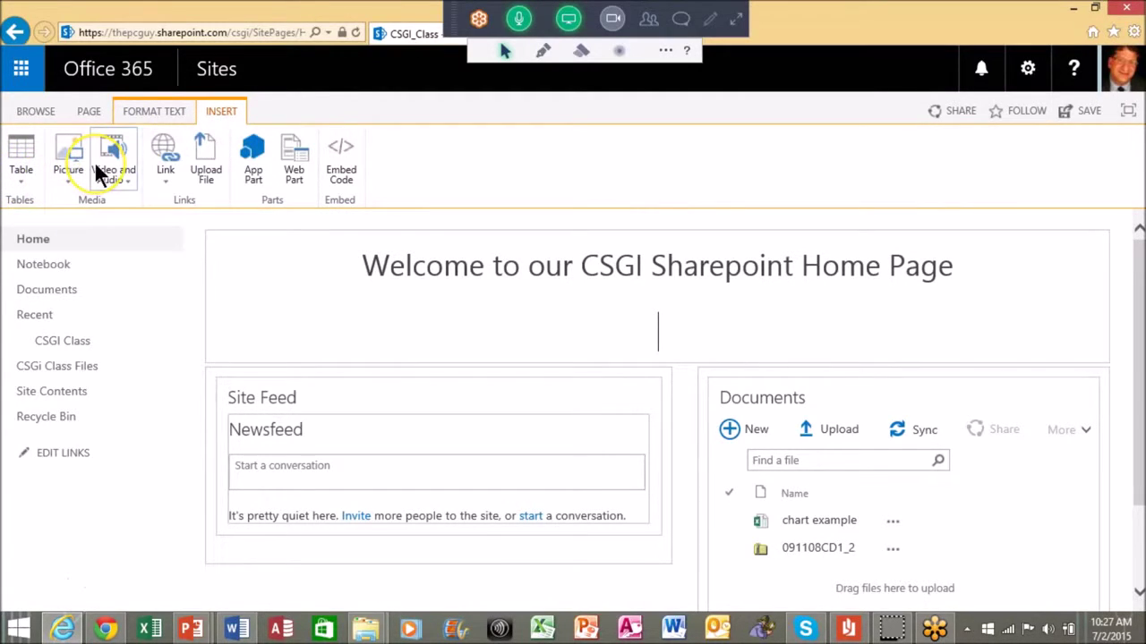
click(285, 179)
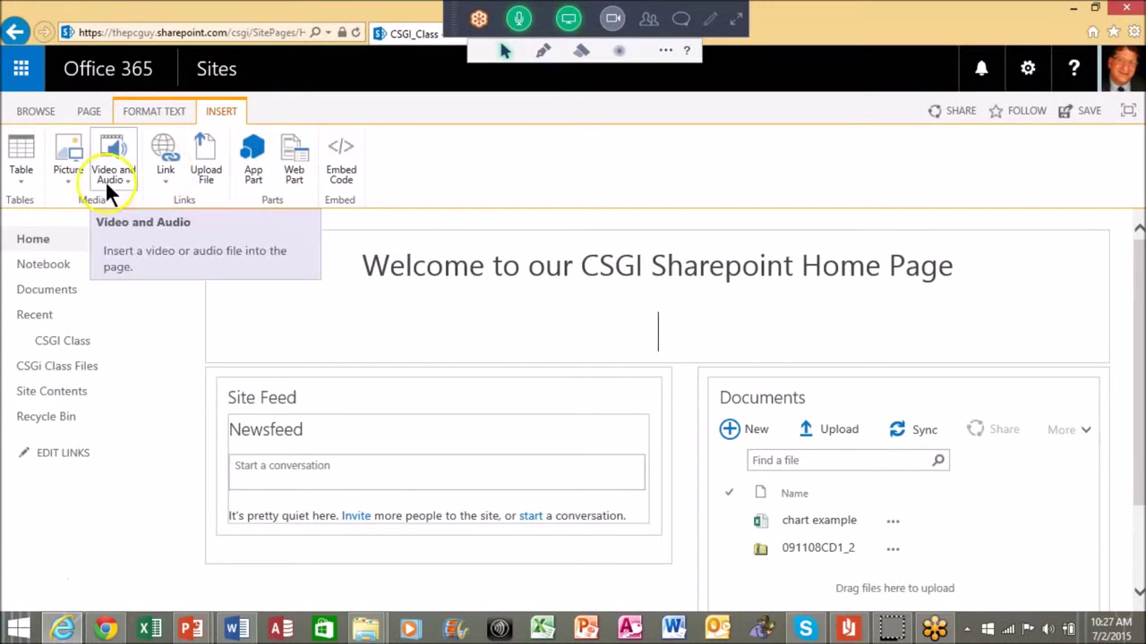
click(73, 179)
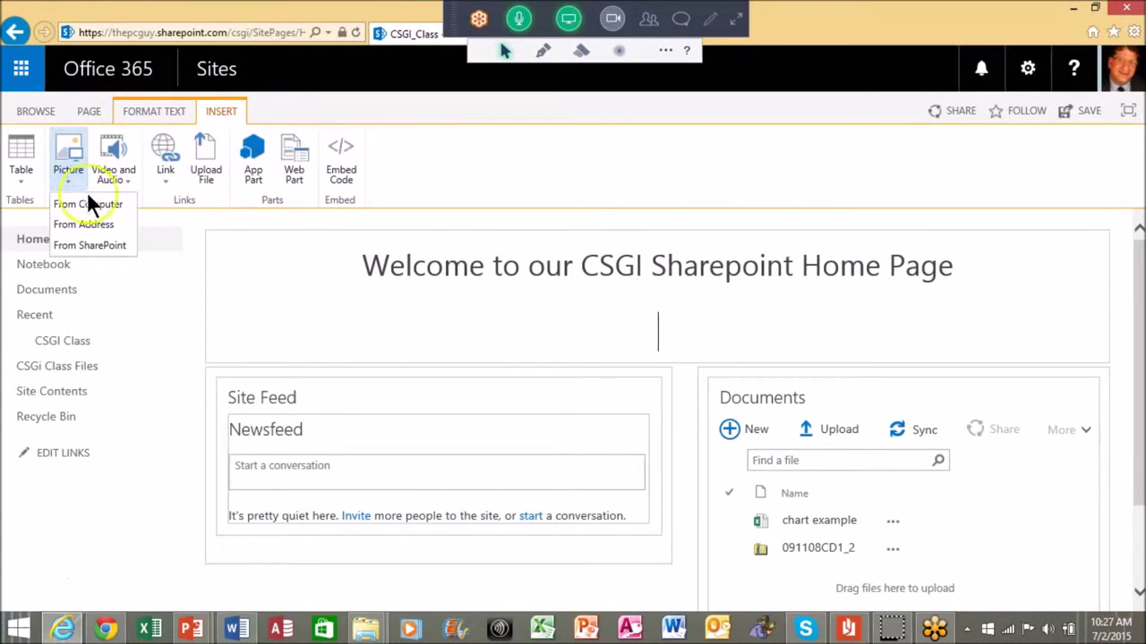
click(89, 199)
click(88, 204)
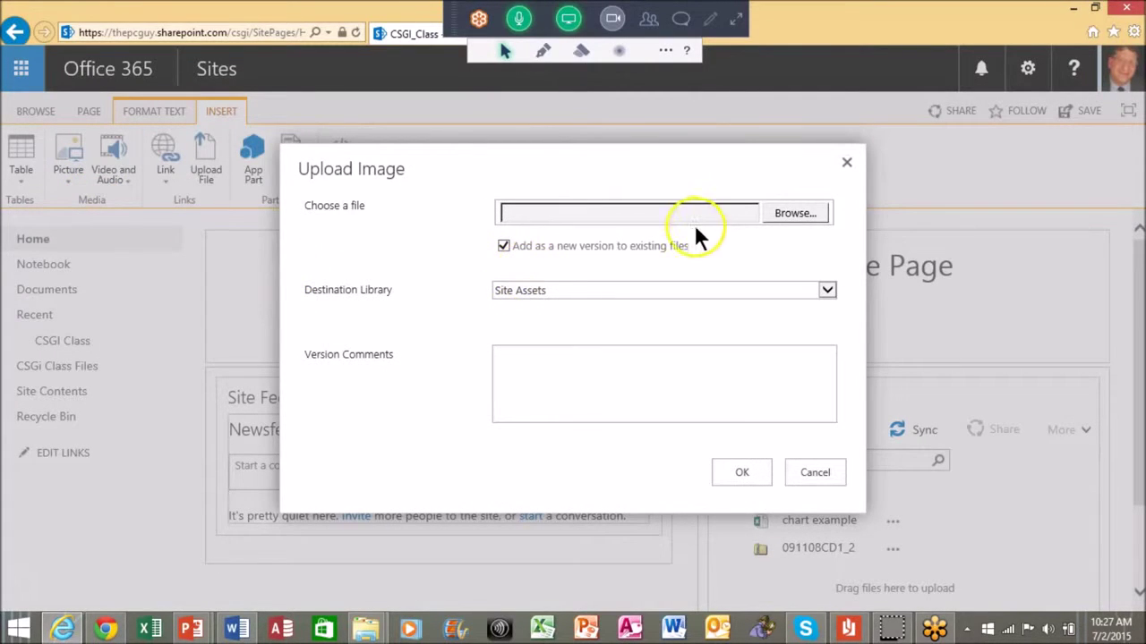
Browse to the Desktop and pick csglogo.png as the image to upload
click(796, 215)
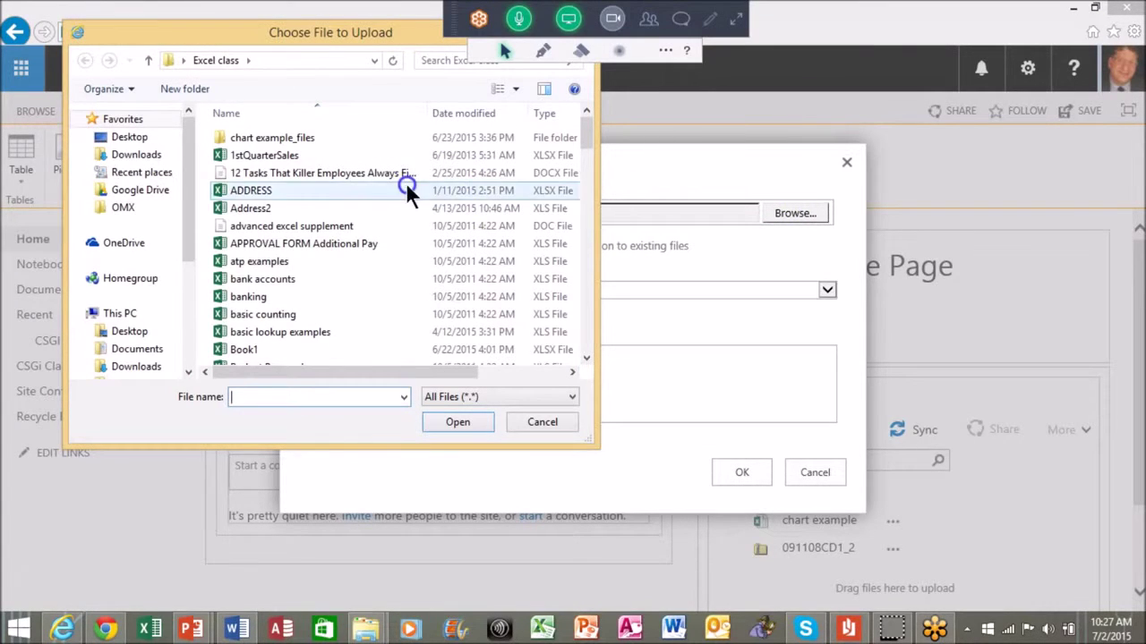
click(127, 139)
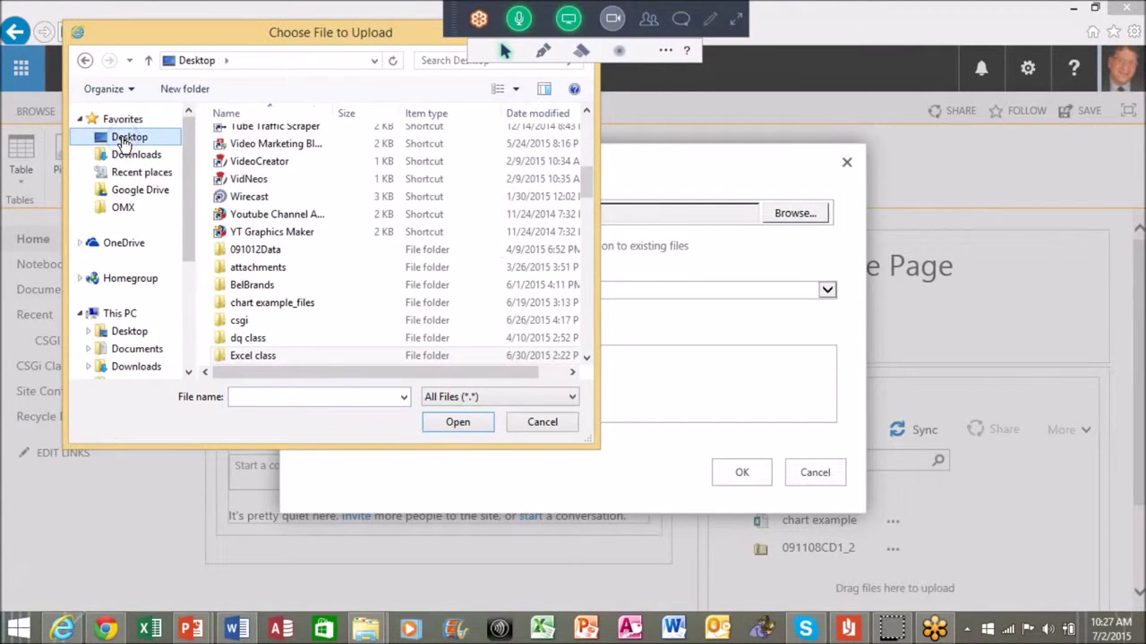
drag(587, 176, 587, 252)
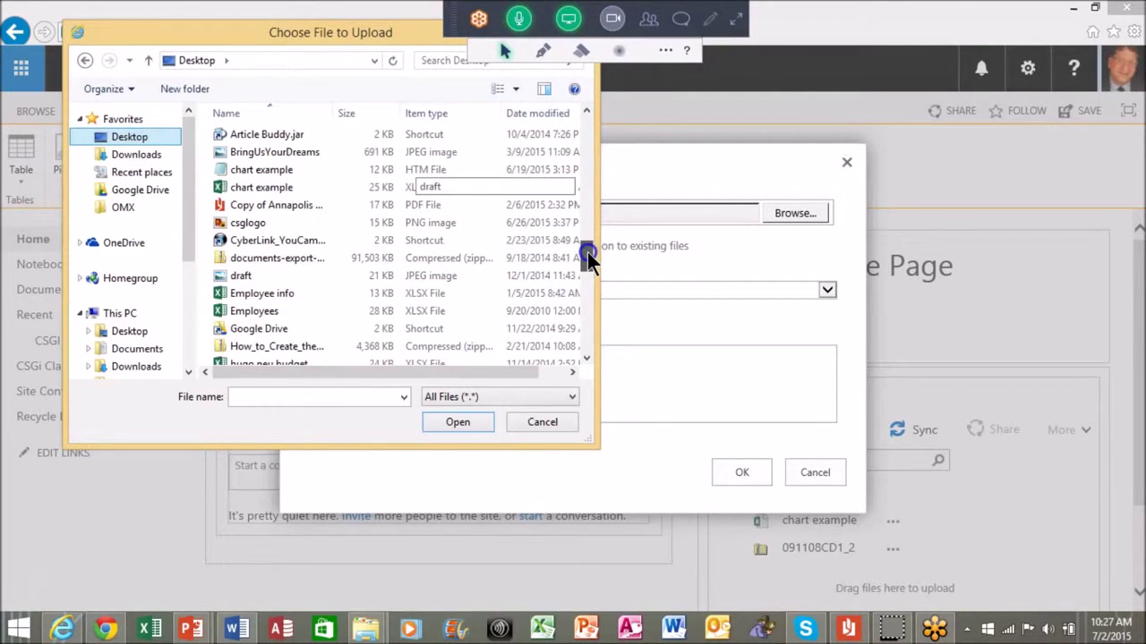
click(253, 222)
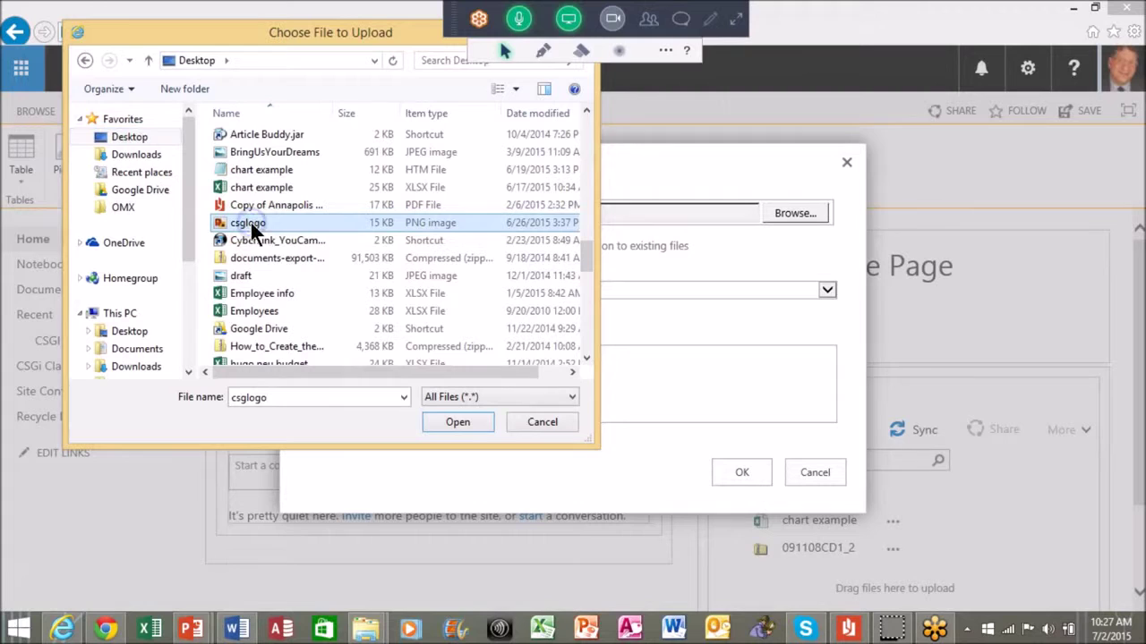
ctrl+click(240, 275)
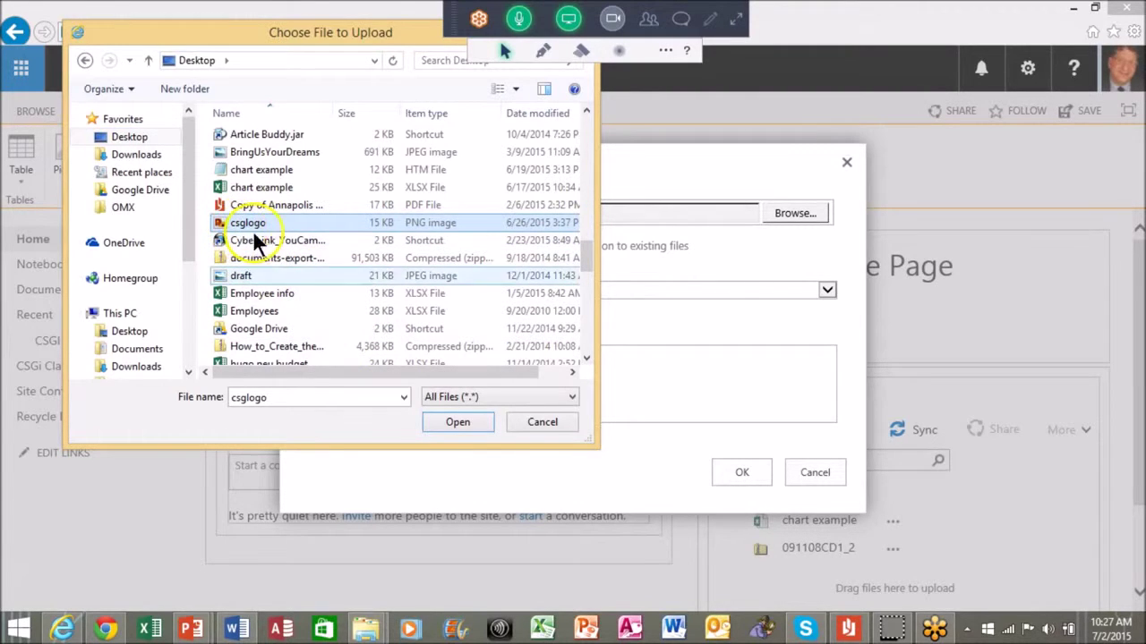
click(458, 422)
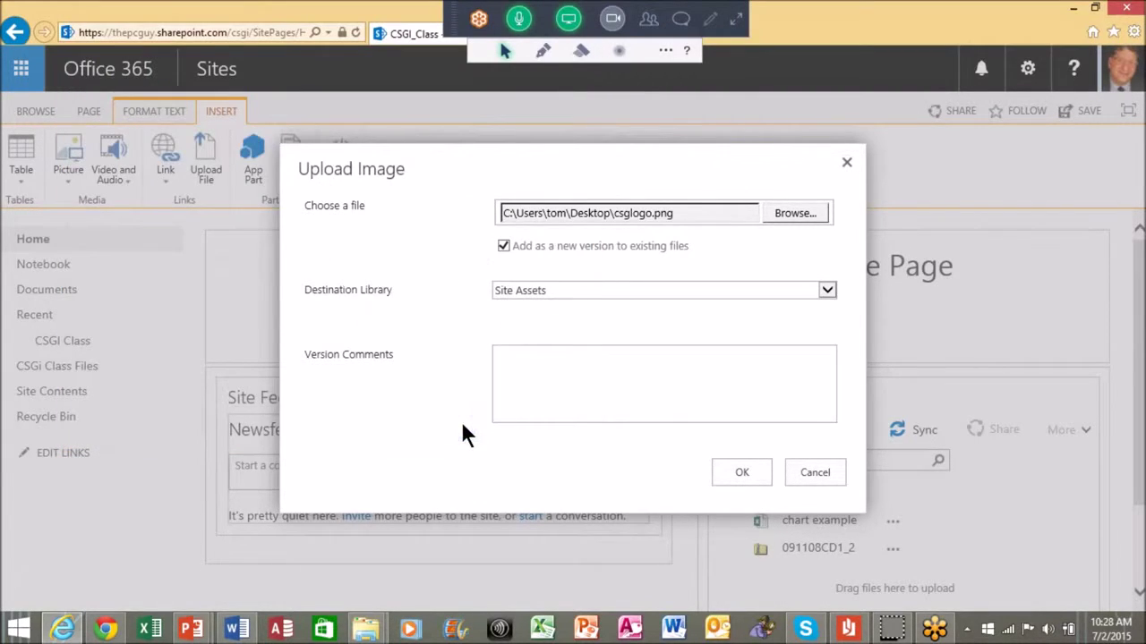
Upload csglogo.png into the page and resize the logo to 229 × 106 px
click(749, 473)
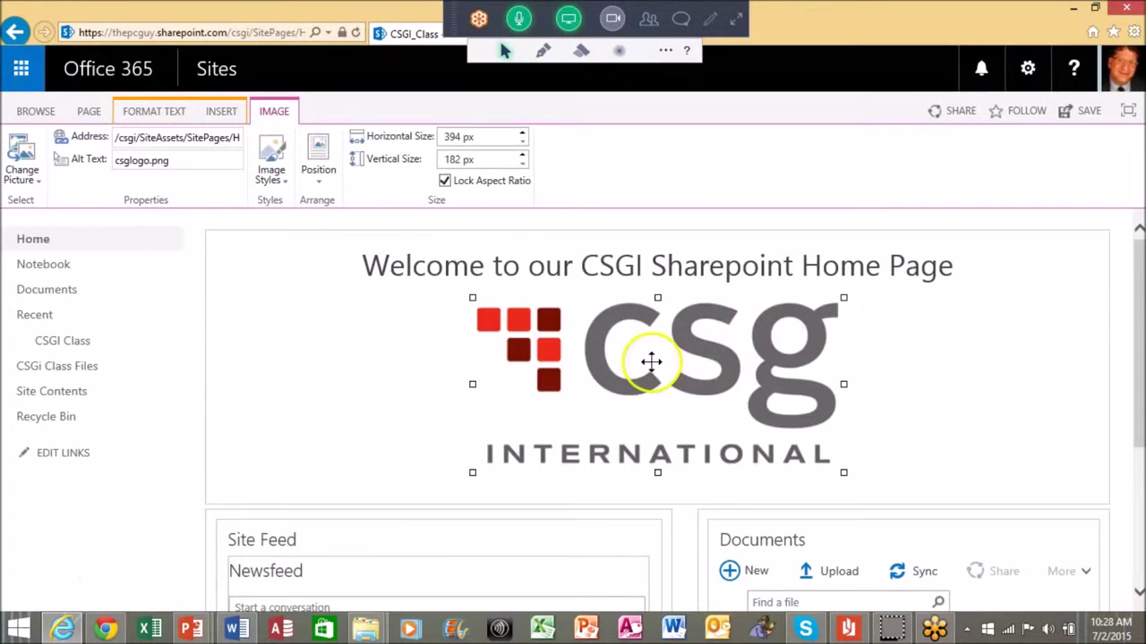
drag(469, 297, 580, 300)
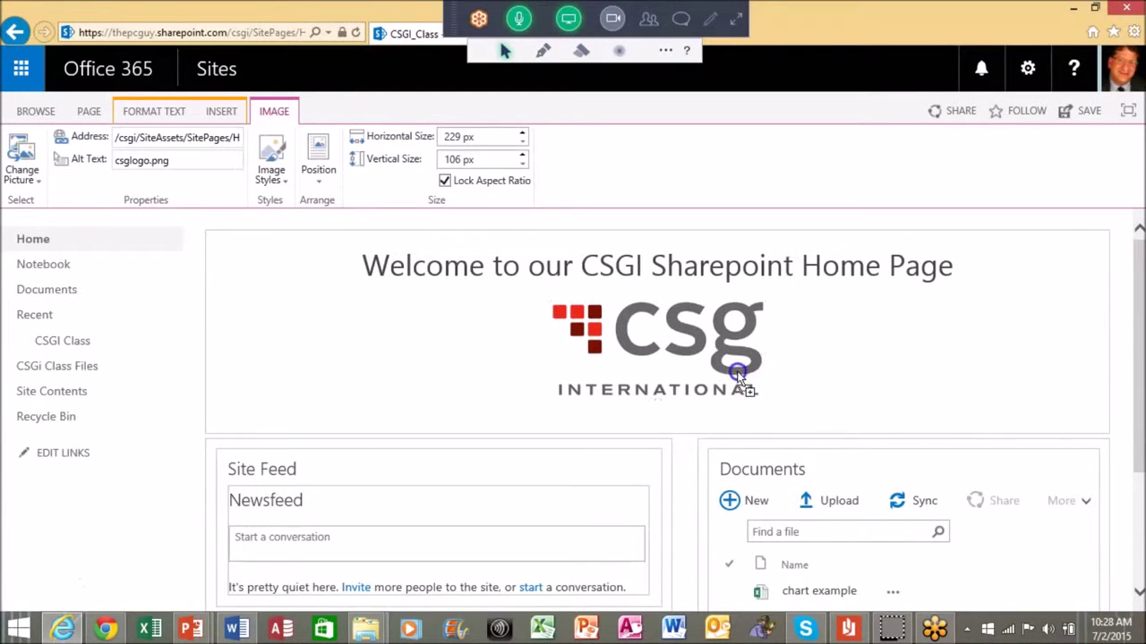
click(596, 351)
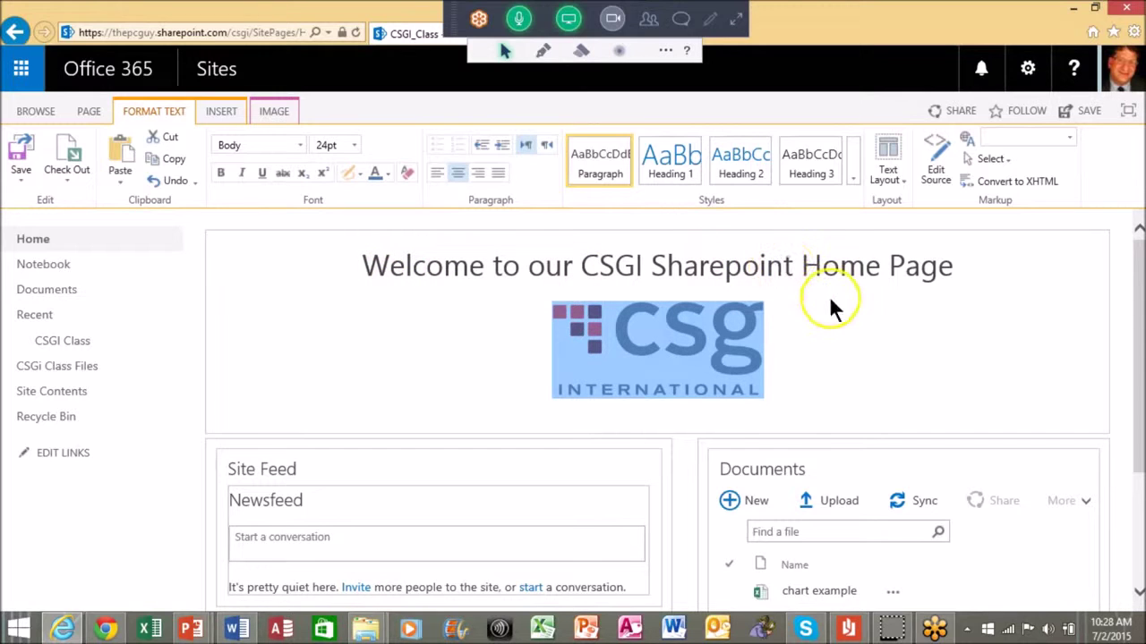
mouse_move(1141, 304)
mouse_down()
mouse_move(1125, 429)
mouse_move(1142, 304)
mouse_up()
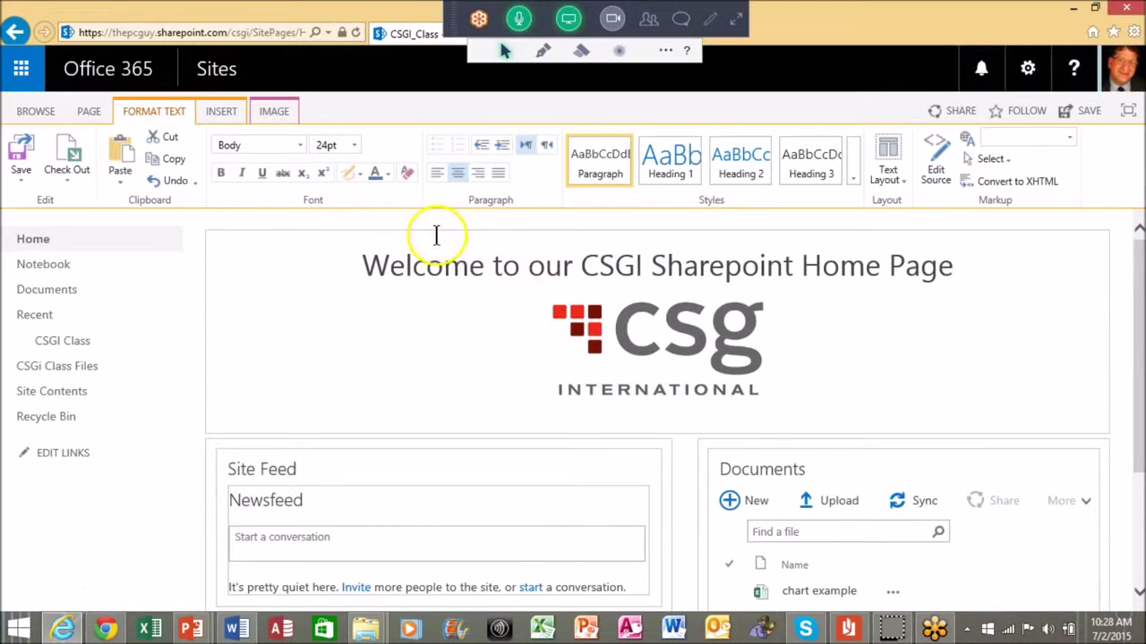